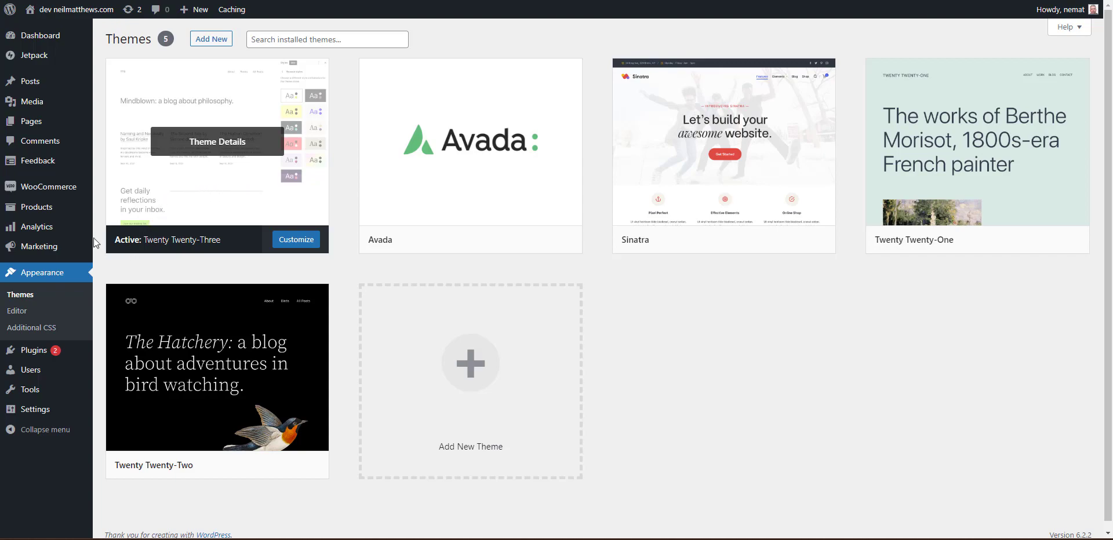
{"action": "left_click", "coordinate": [40, 355]}
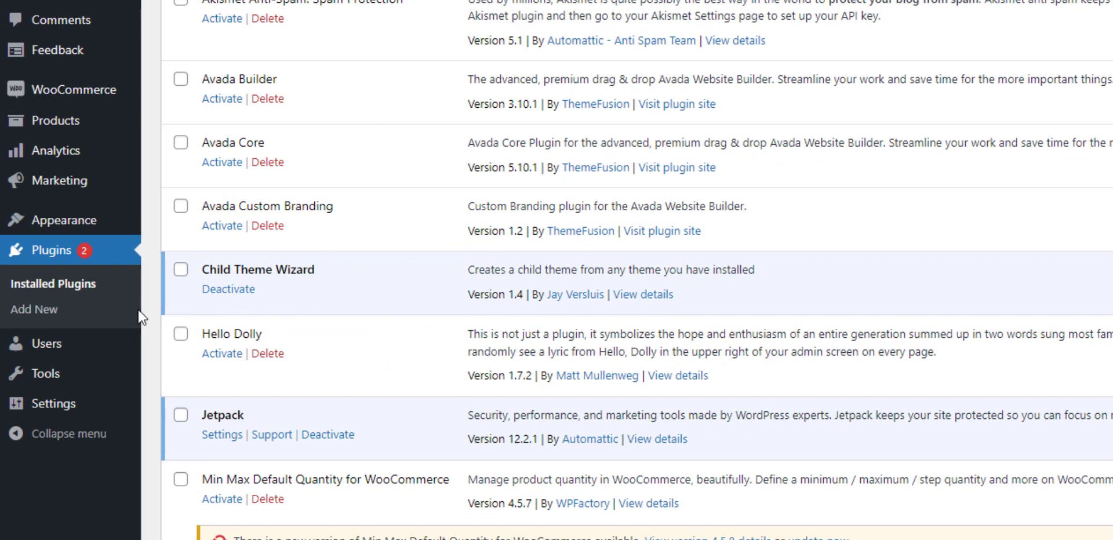
{"action": "mouse_move", "coordinate": [49, 380]}
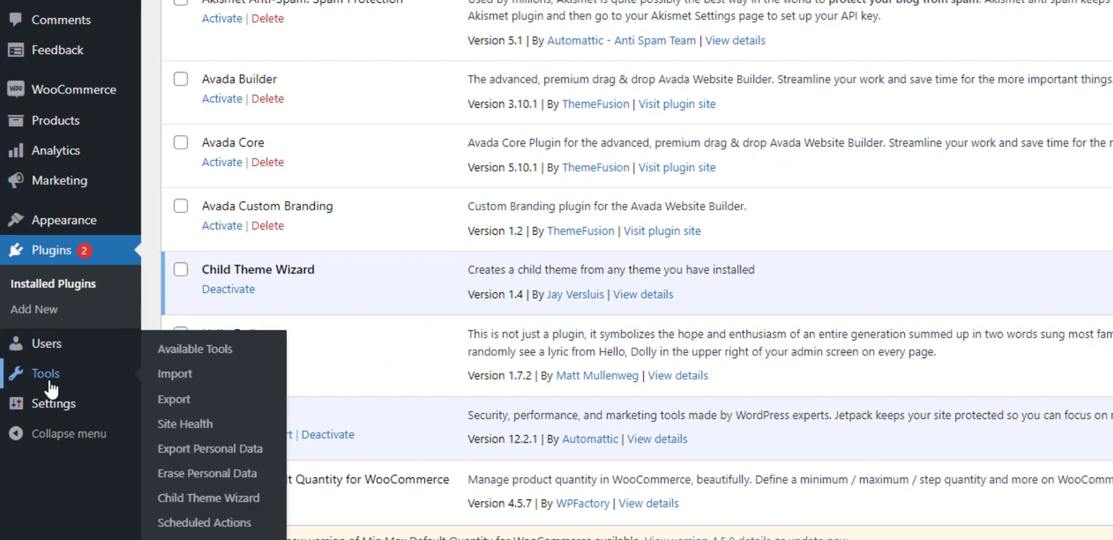
{"action": "left_click", "coordinate": [221, 504]}
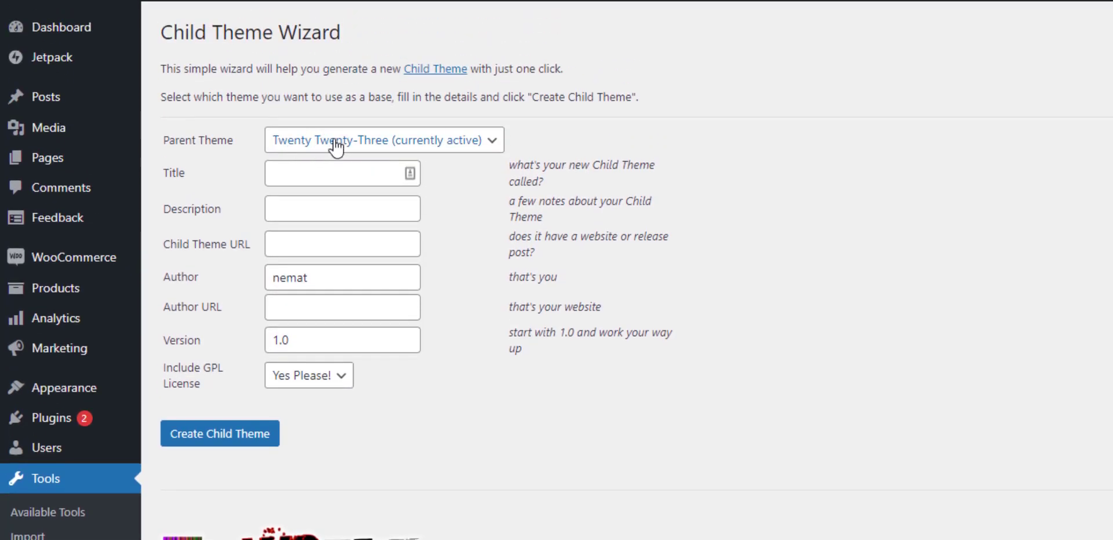
{"action": "left_click", "coordinate": [295, 180]}
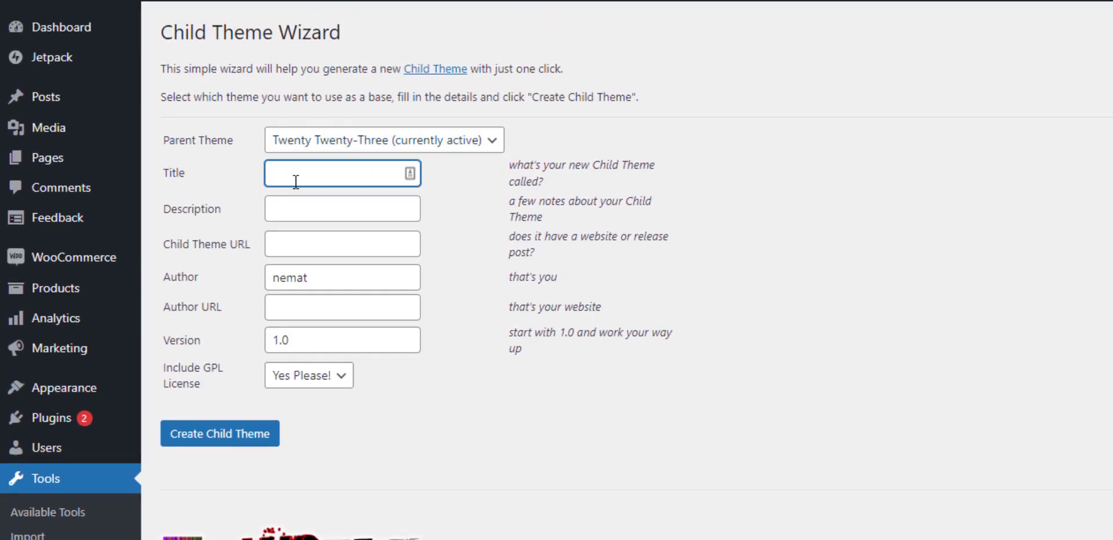
{"action": "type", "text": "Woo Ace"}
{"action": "key", "text": "Tab"}
{"action": "type", "text": "Woo Ace Child theme"}
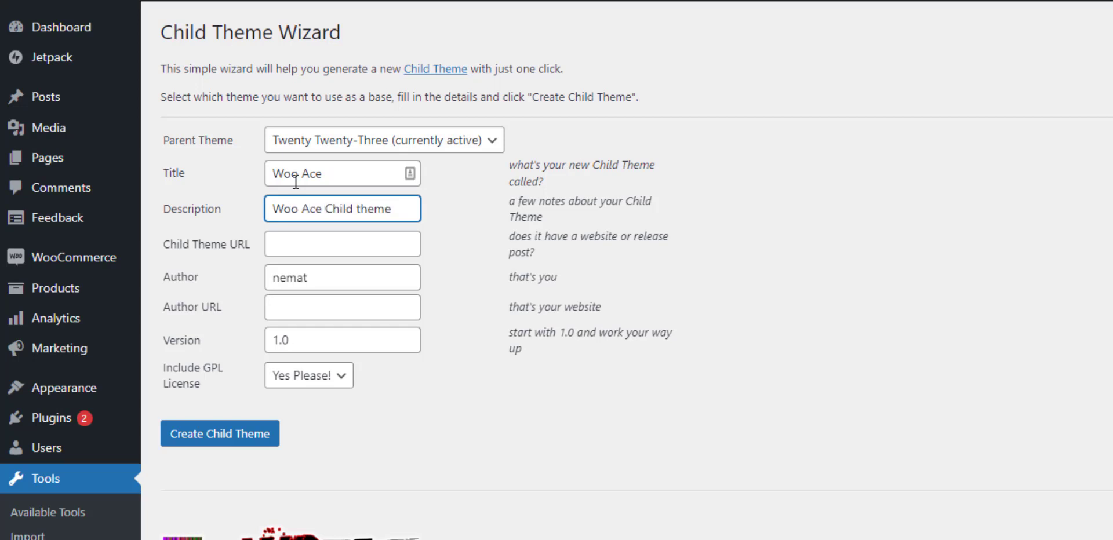
{"action": "key", "text": "Tab"}
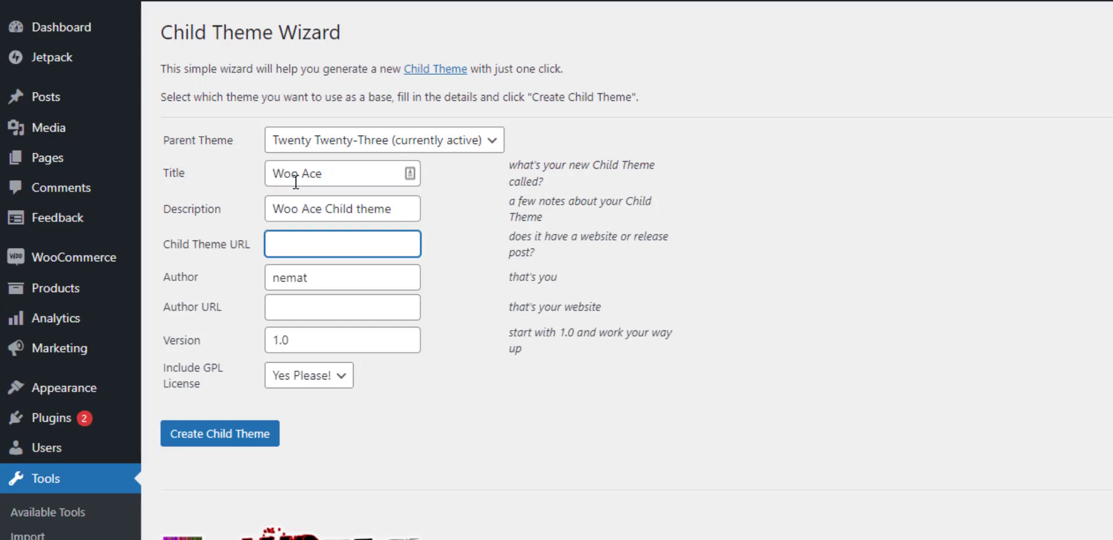
{"action": "type", "text": "https://wooace.com"}
{"action": "key", "text": "Tab"}
{"action": "type", "text": "NB"}
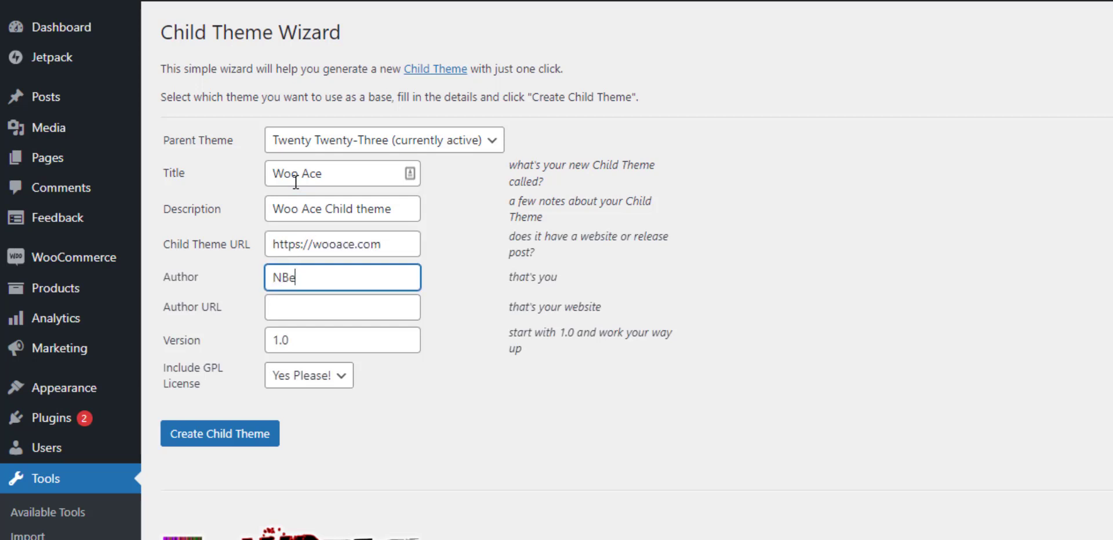
{"action": "key", "text": "BackSpace"}
{"action": "type", "text": "eil Matthews"}
{"action": "key", "text": "Tab"}
{"action": "type", "text": "https"}
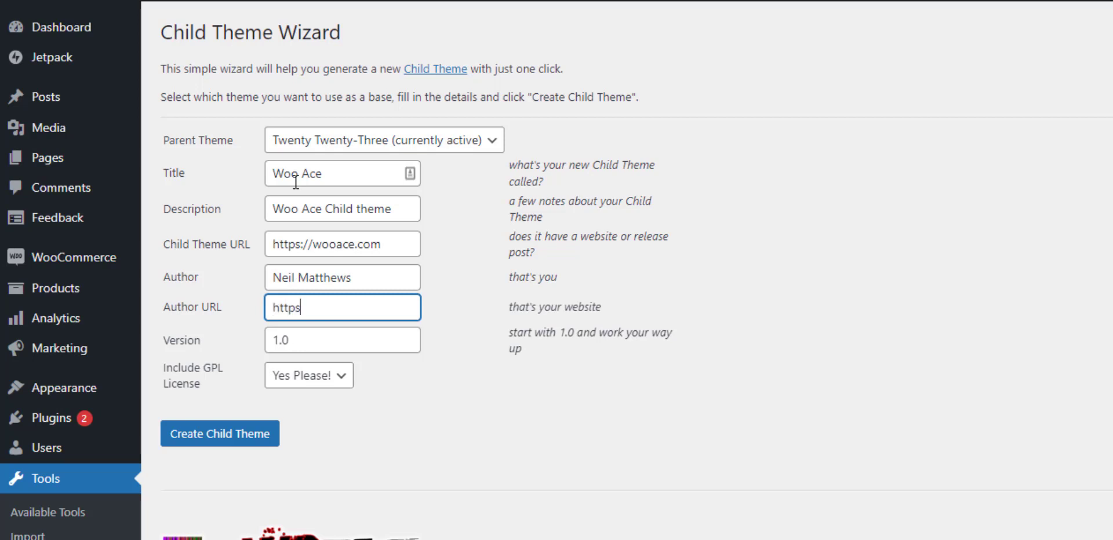
{"action": "type", "text": "://wooace.com"}
{"action": "key", "text": "Tab"}
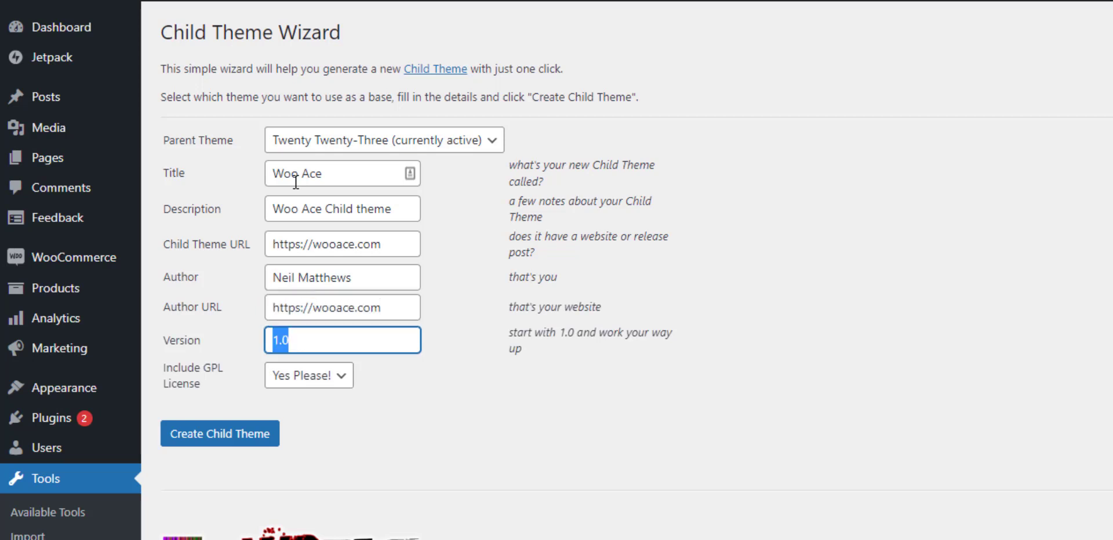
{"action": "left_click", "coordinate": [321, 376]}
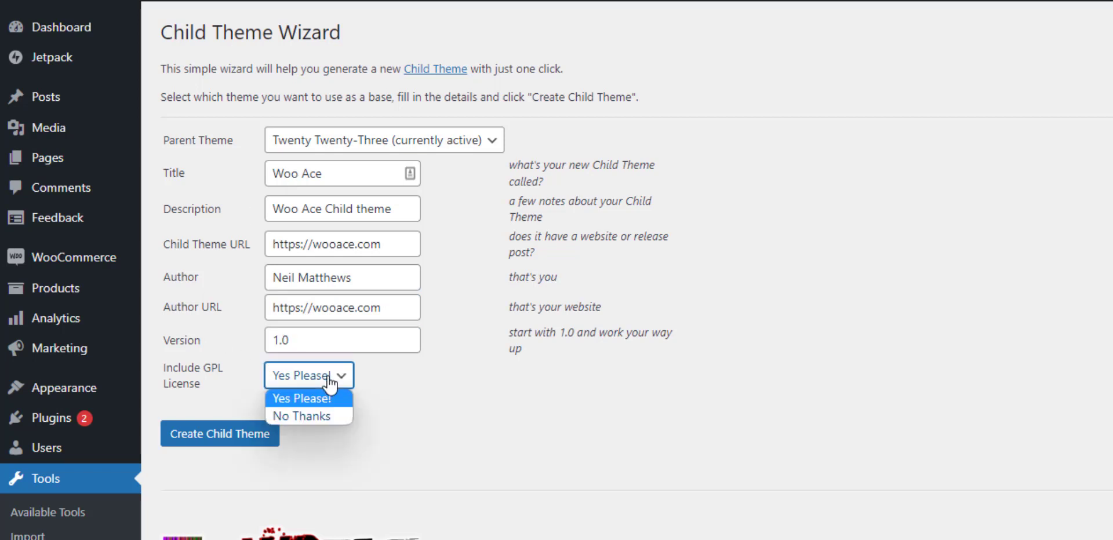
{"action": "left_click", "coordinate": [320, 376]}
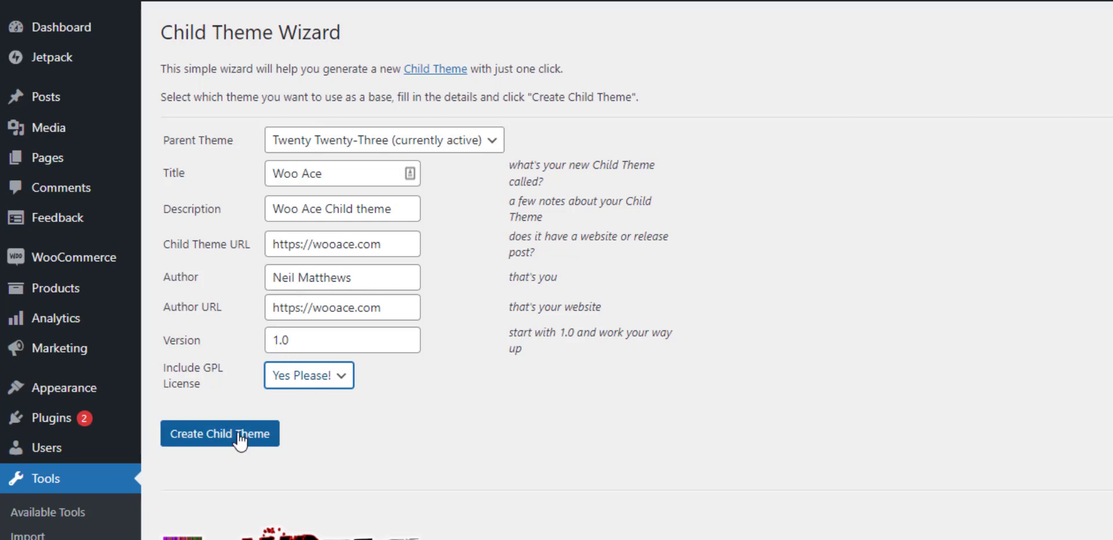
Create the Woo Ace child theme, then activate it on the Themes page
{"action": "left_click", "coordinate": [222, 442]}
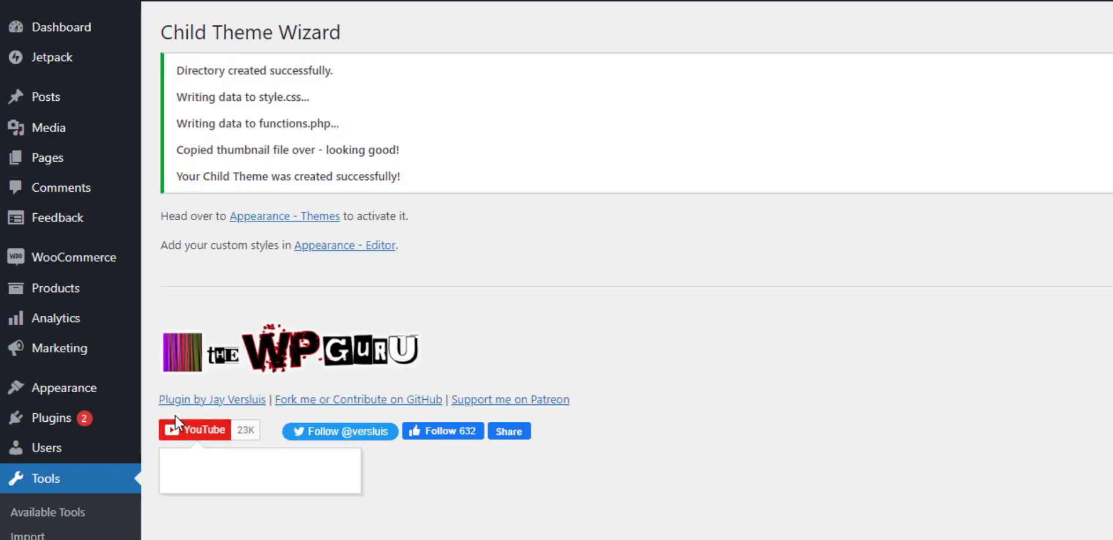
{"action": "mouse_move", "coordinate": [52, 391]}
{"action": "left_click", "coordinate": [180, 395]}
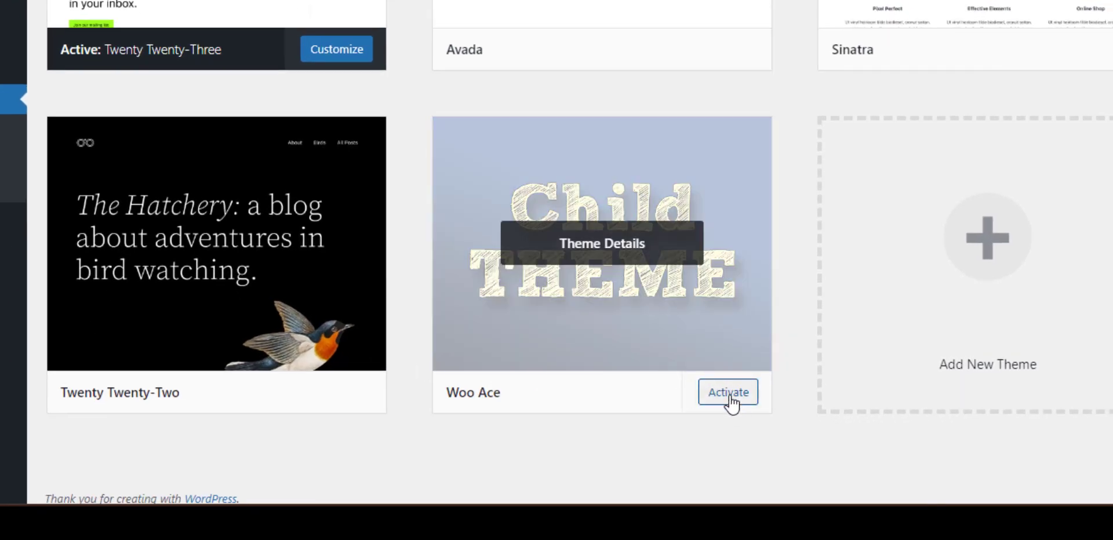
{"action": "left_click", "coordinate": [731, 397]}
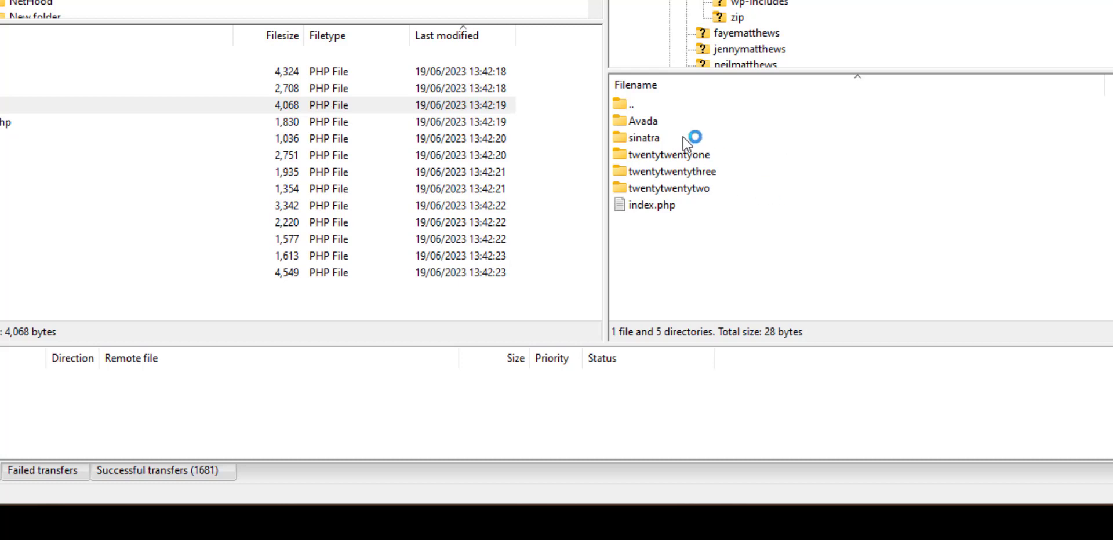
Refresh the remote themes listing and open the Woo-Ace folder to see functions.php, screenshot.png and style.css
{"action": "left_click", "coordinate": [719, 105]}
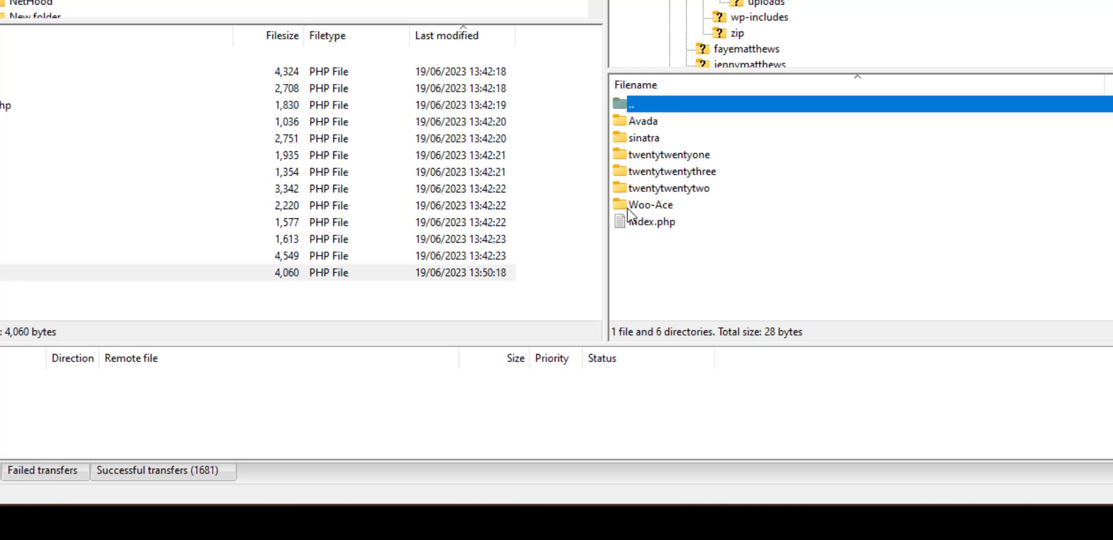
{"action": "left_click", "coordinate": [654, 206]}
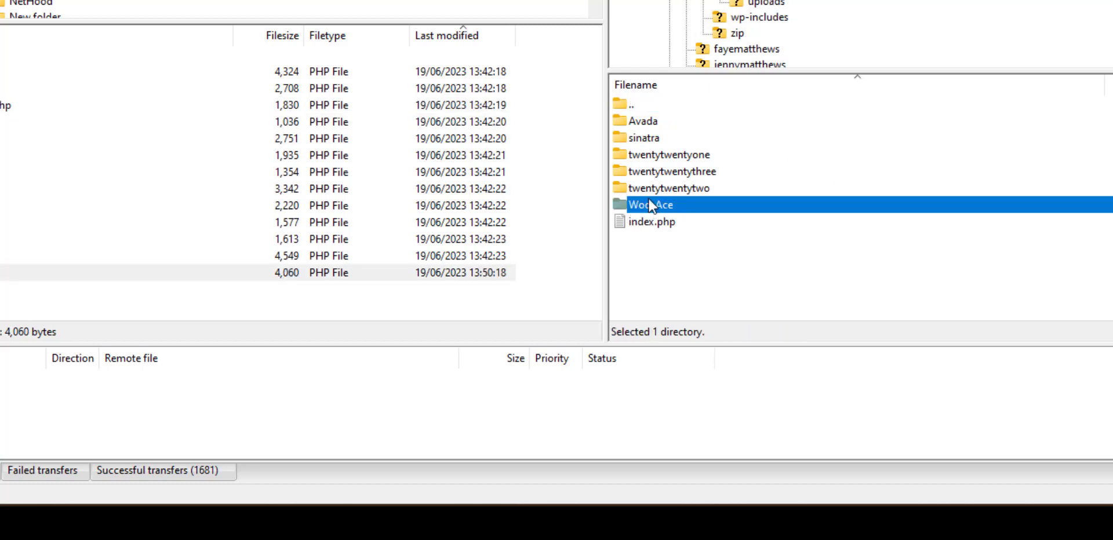
{"action": "double_click", "coordinate": [648, 202]}
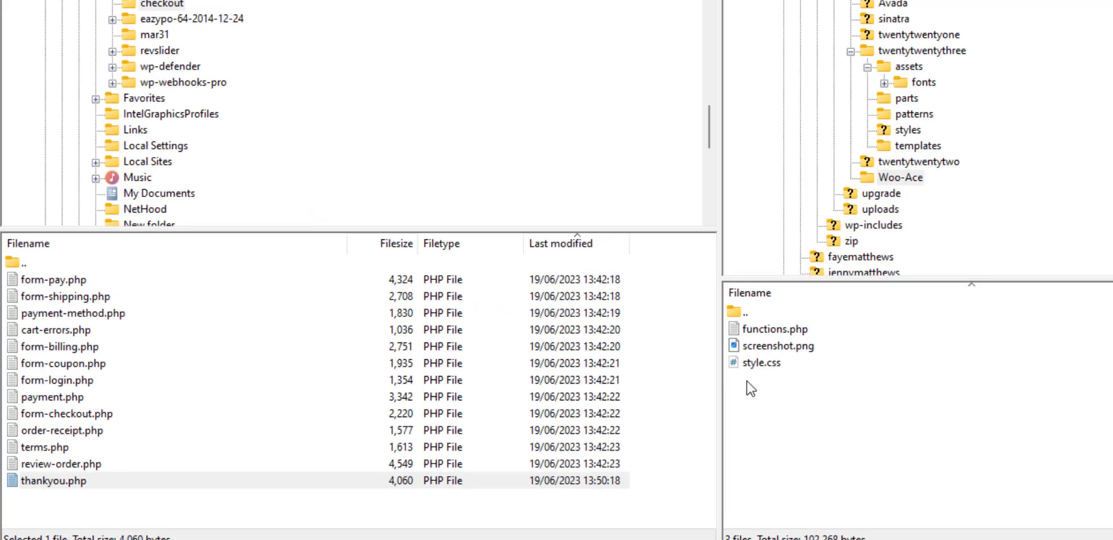
{"action": "left_click", "coordinate": [771, 363]}
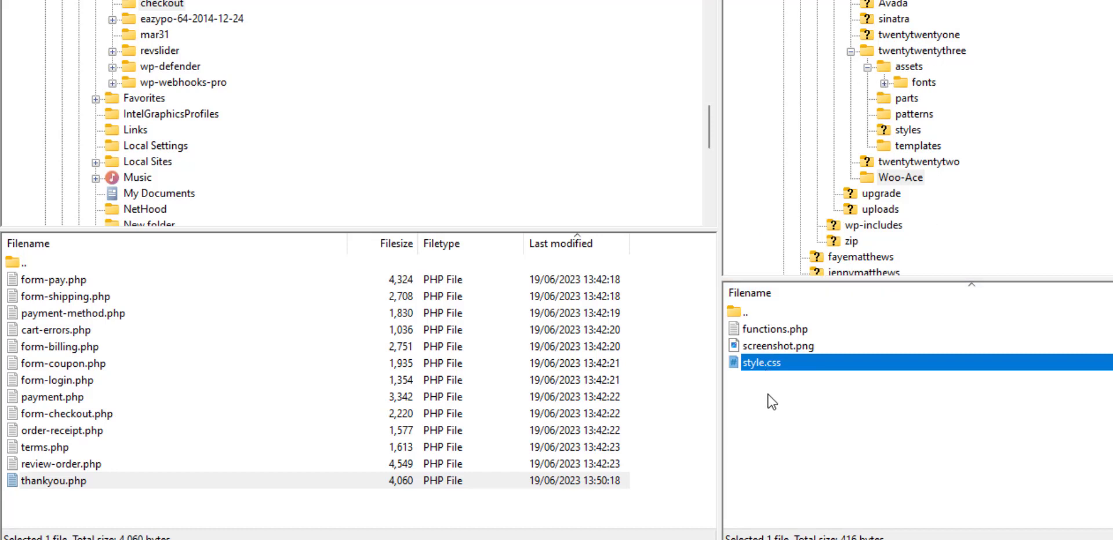
{"action": "left_click", "coordinate": [851, 458]}
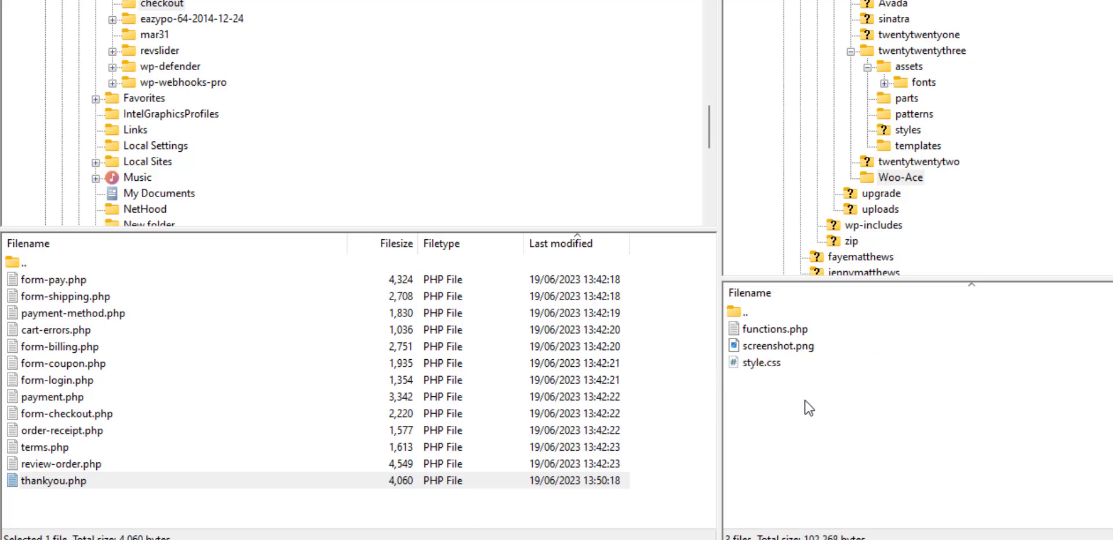
Create a new folder named 'woocoommerce' inside the Woo-Ace theme on the server
{"action": "right_click", "coordinate": [762, 399]}
{"action": "left_click", "coordinate": [830, 467]}
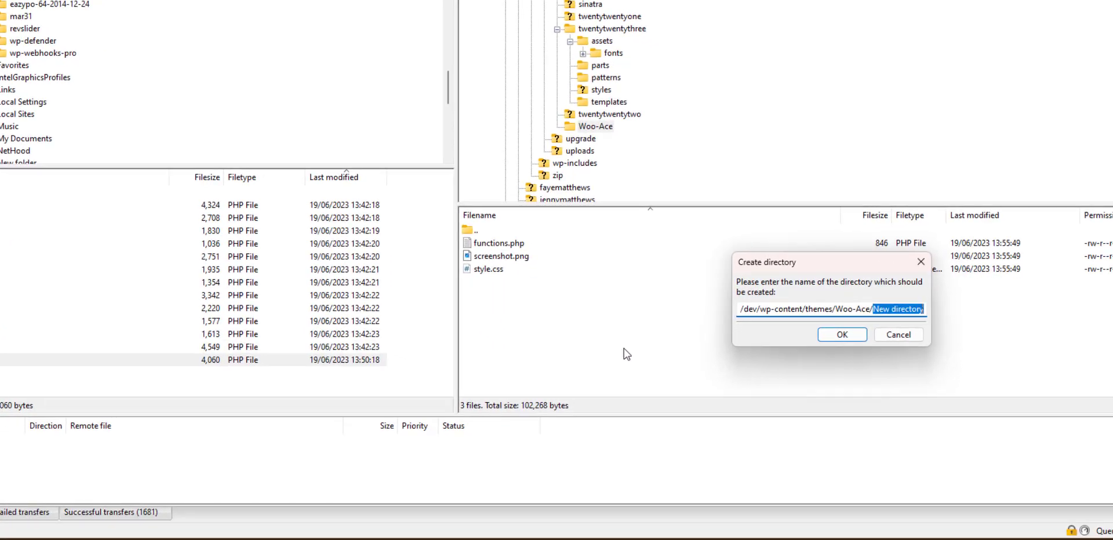
{"action": "type", "text": "woo"}
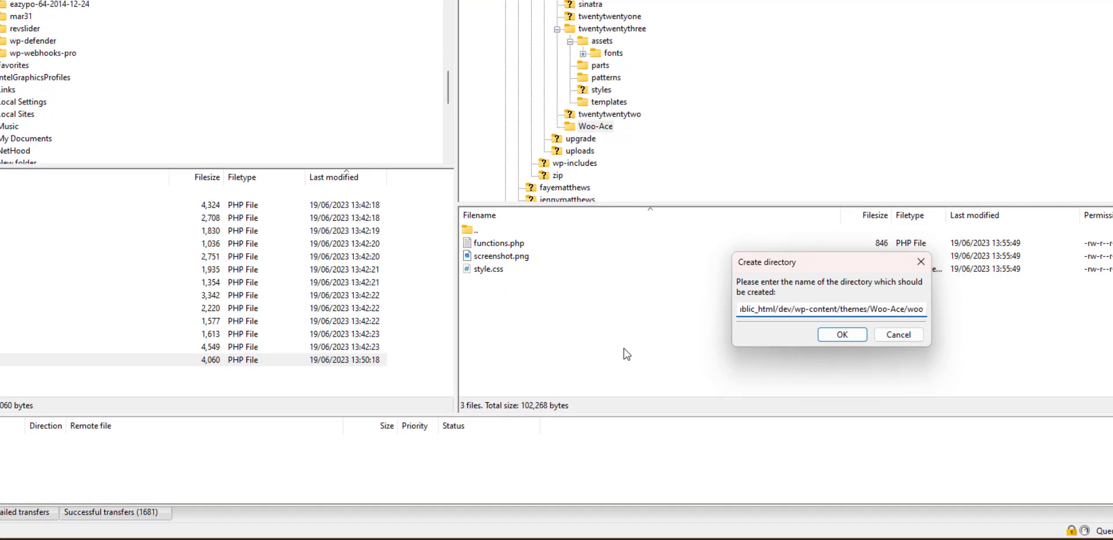
{"action": "type", "text": "coom"}
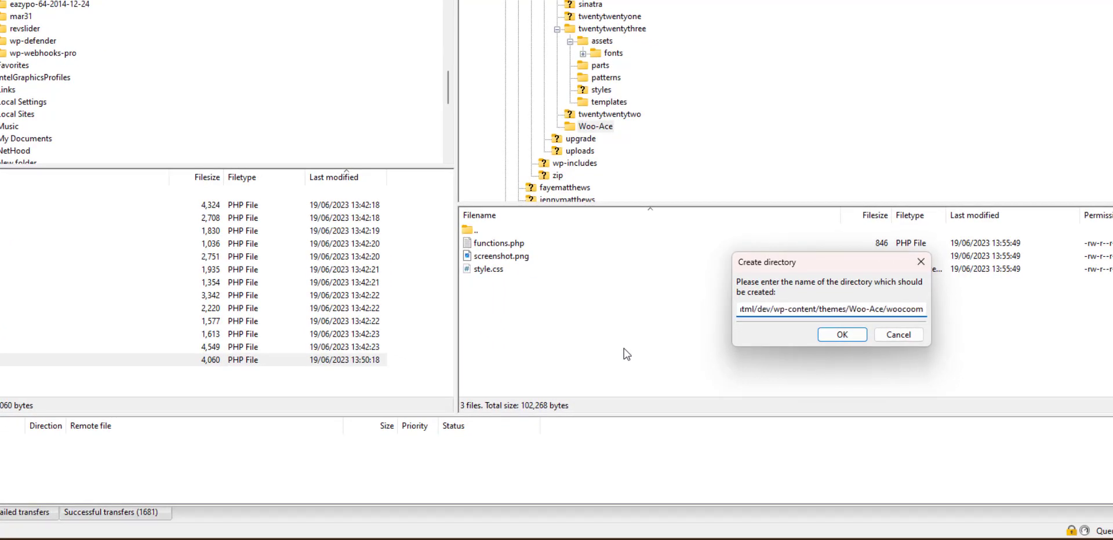
{"action": "type", "text": "merce"}
{"action": "key", "text": "Return"}
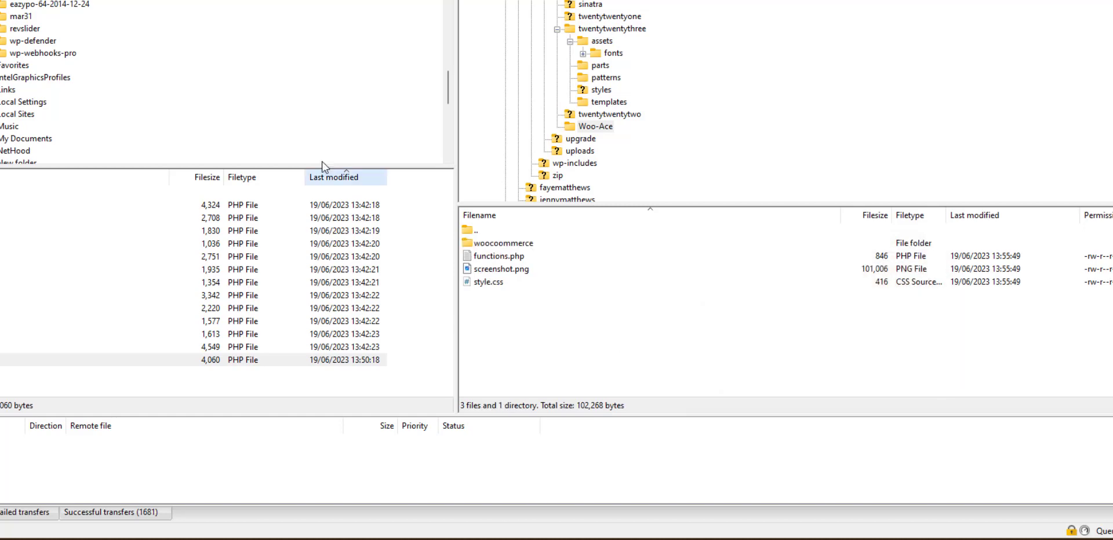
Browse the WooCommerce plugin's templates/checkout folder to locate the original thankyou.php
{"action": "scroll", "coordinate": [641, 29], "scroll_direction": "up", "scroll_amount": 15}
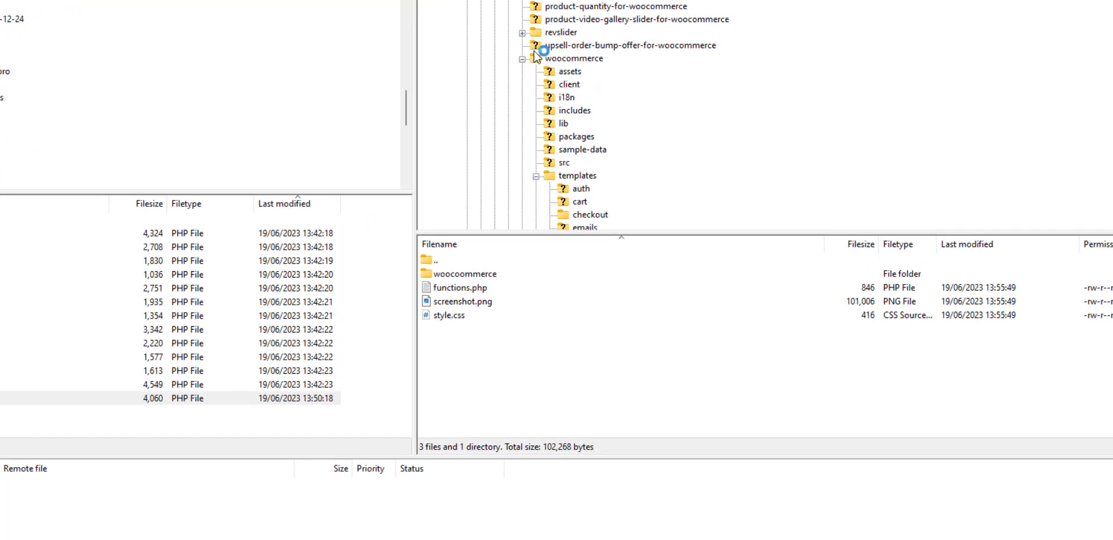
{"action": "left_click", "coordinate": [565, 175]}
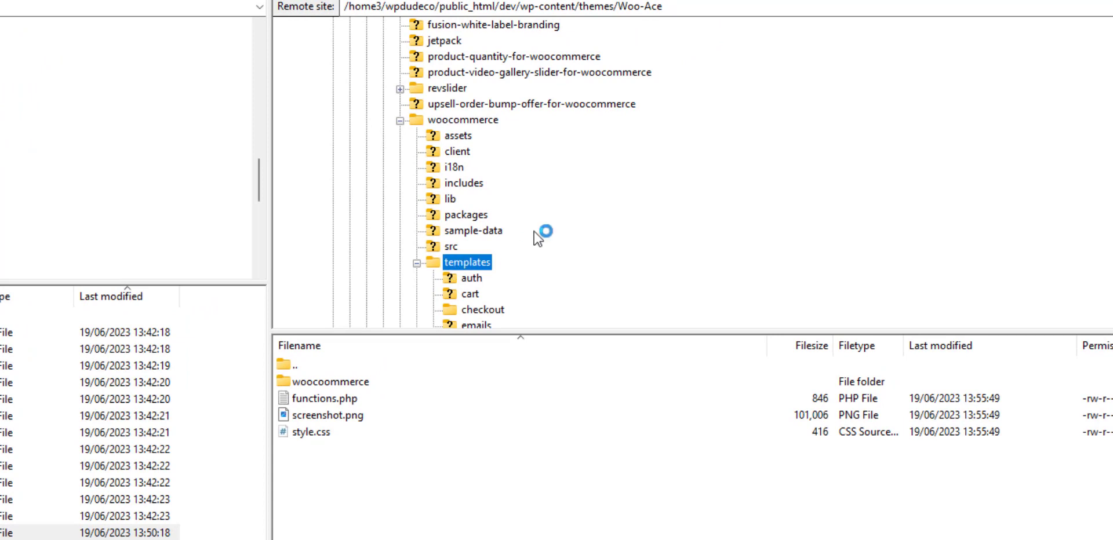
{"action": "scroll", "coordinate": [526, 226], "scroll_direction": "down", "scroll_amount": 4}
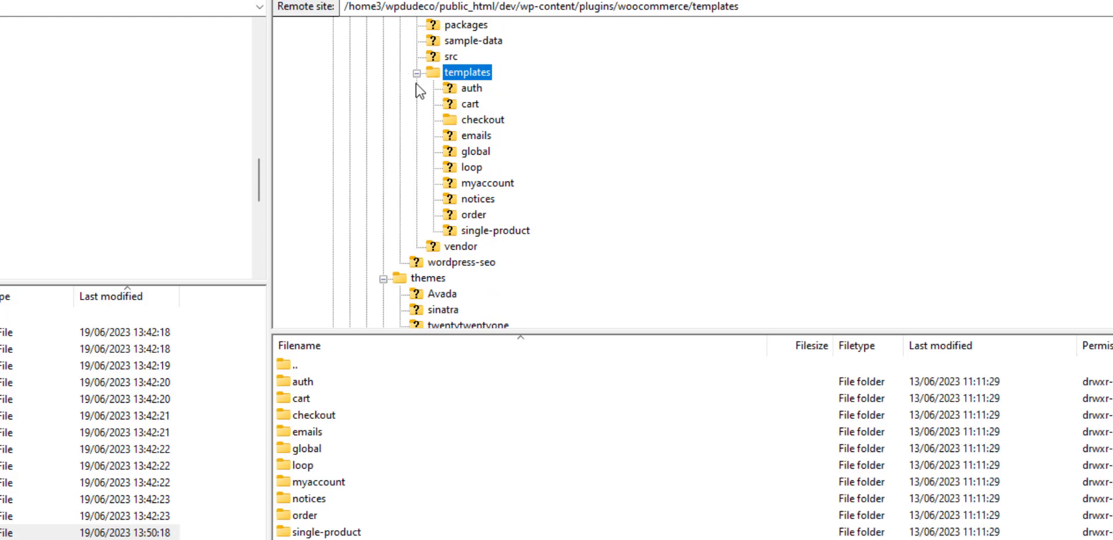
{"action": "left_click", "coordinate": [492, 122]}
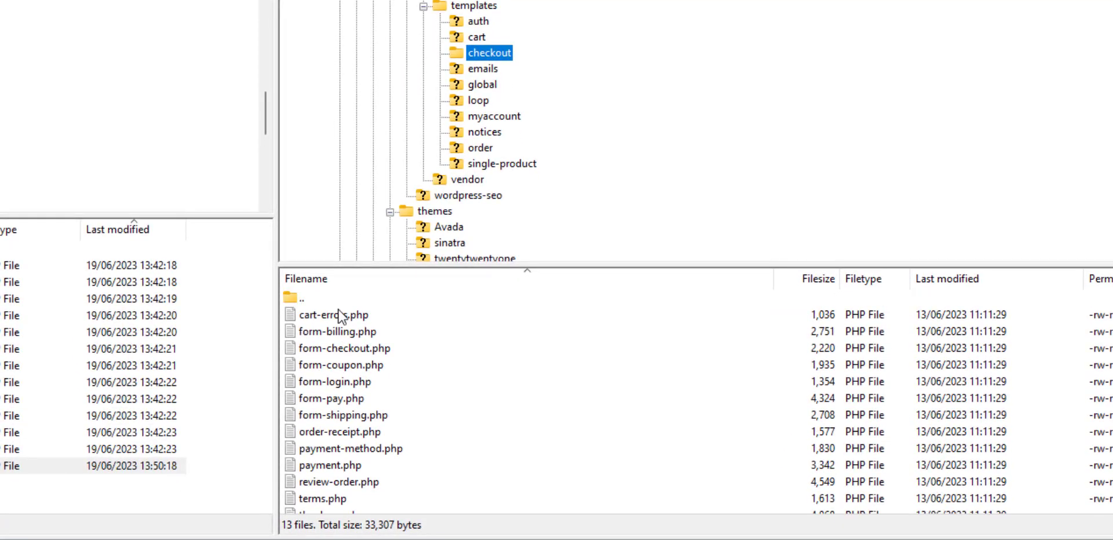
{"action": "scroll", "coordinate": [371, 342], "scroll_direction": "down", "scroll_amount": 1}
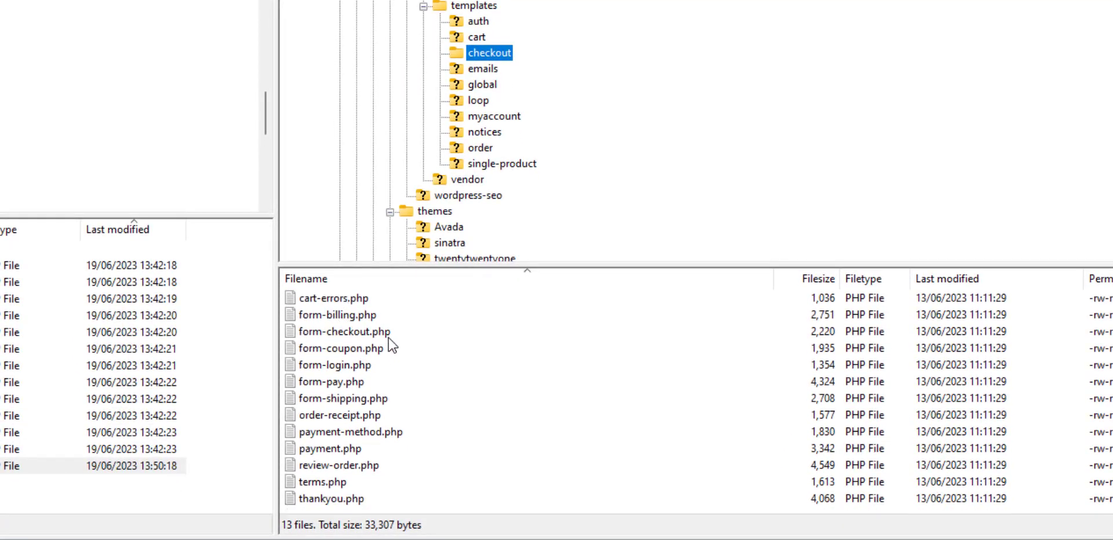
{"action": "left_click", "coordinate": [335, 500]}
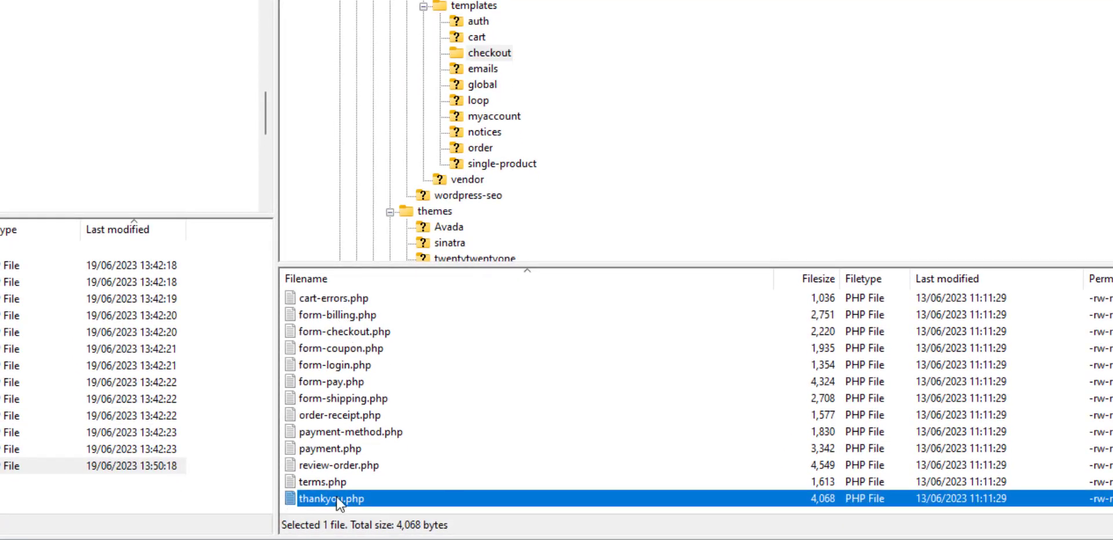
{"action": "scroll", "coordinate": [460, 116], "scroll_direction": "down", "scroll_amount": 10}
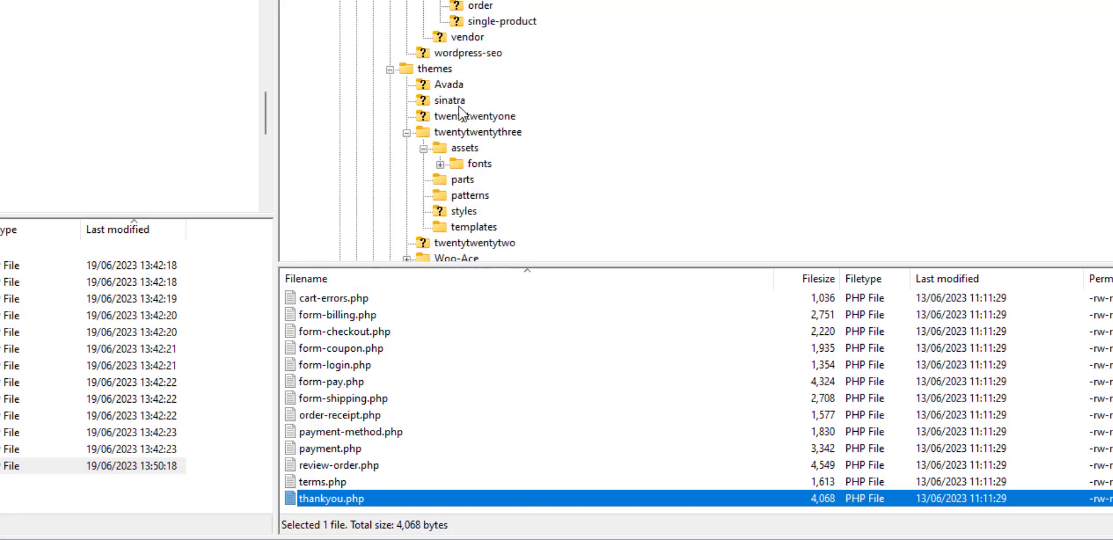
{"action": "scroll", "coordinate": [462, 115], "scroll_direction": "down", "scroll_amount": 1}
{"action": "scroll", "coordinate": [461, 112], "scroll_direction": "up", "scroll_amount": 3}
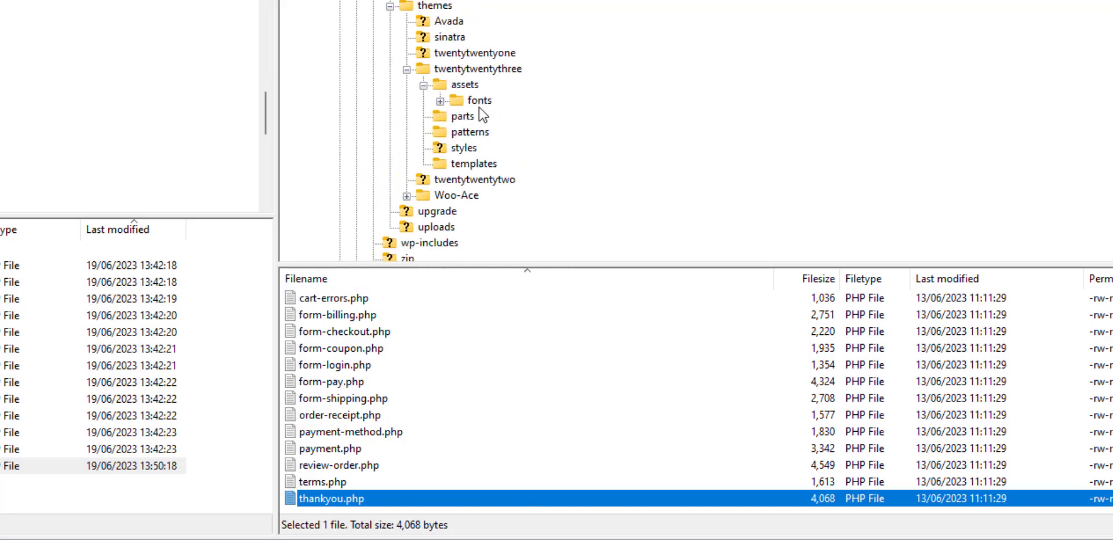
{"action": "scroll", "coordinate": [479, 147], "scroll_direction": "down", "scroll_amount": 1}
Open the empty Woo-Ace/woocoommerce folder on the server, and move up one level in the local pane
{"action": "left_click", "coordinate": [452, 149]}
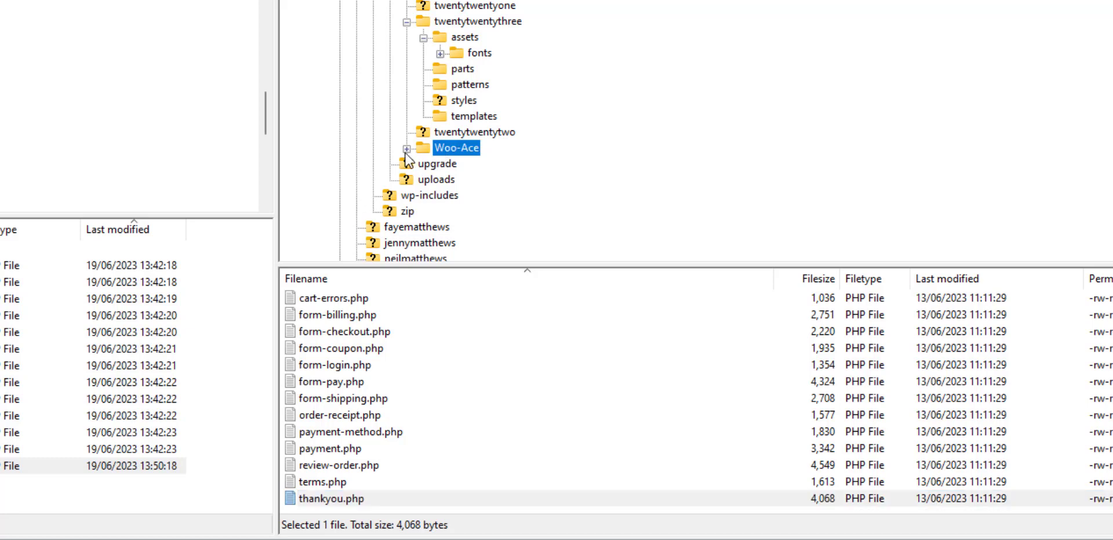
{"action": "left_click", "coordinate": [407, 150]}
{"action": "left_click", "coordinate": [458, 164]}
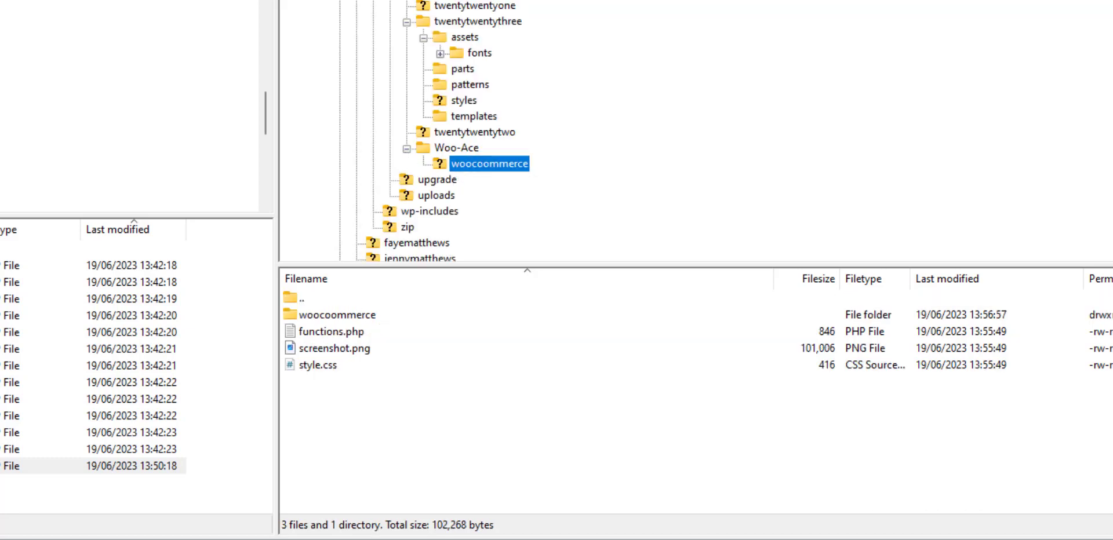
{"action": "double_click", "coordinate": [56, 169]}
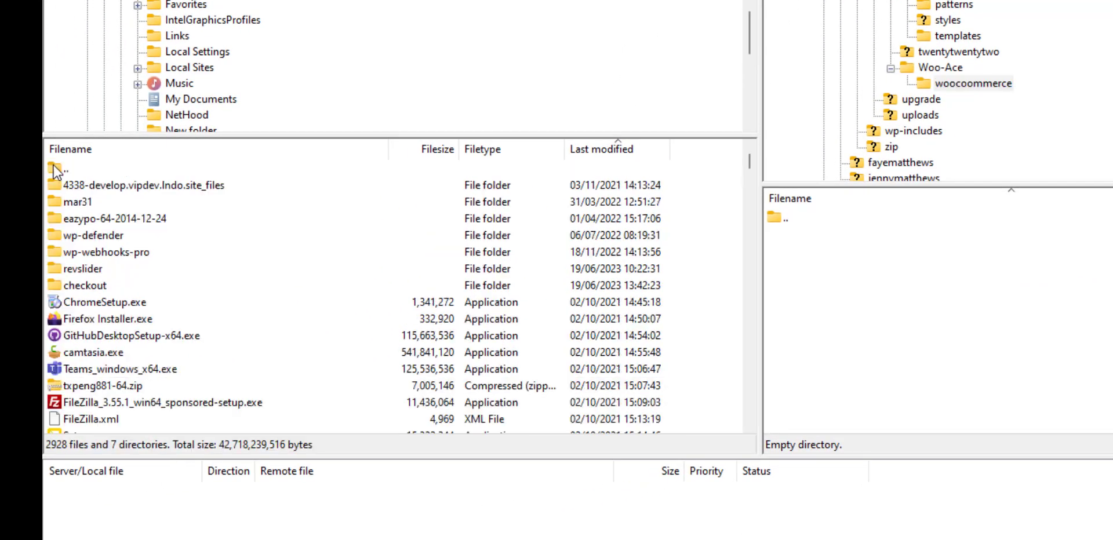
Upload the local checkout templates folder into woocoommerce on the server
{"action": "left_click", "coordinate": [85, 287]}
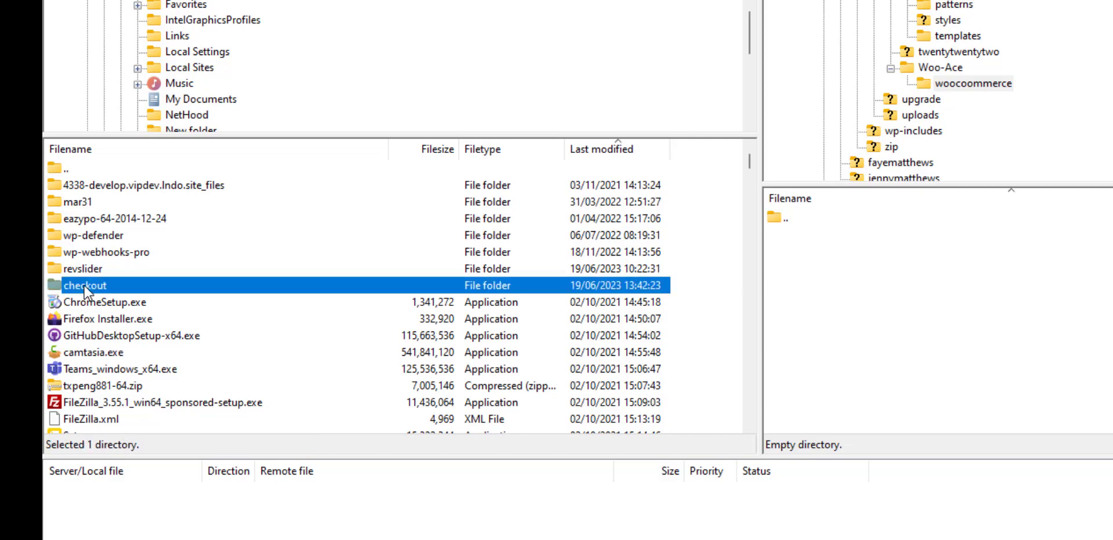
{"action": "right_click", "coordinate": [84, 287]}
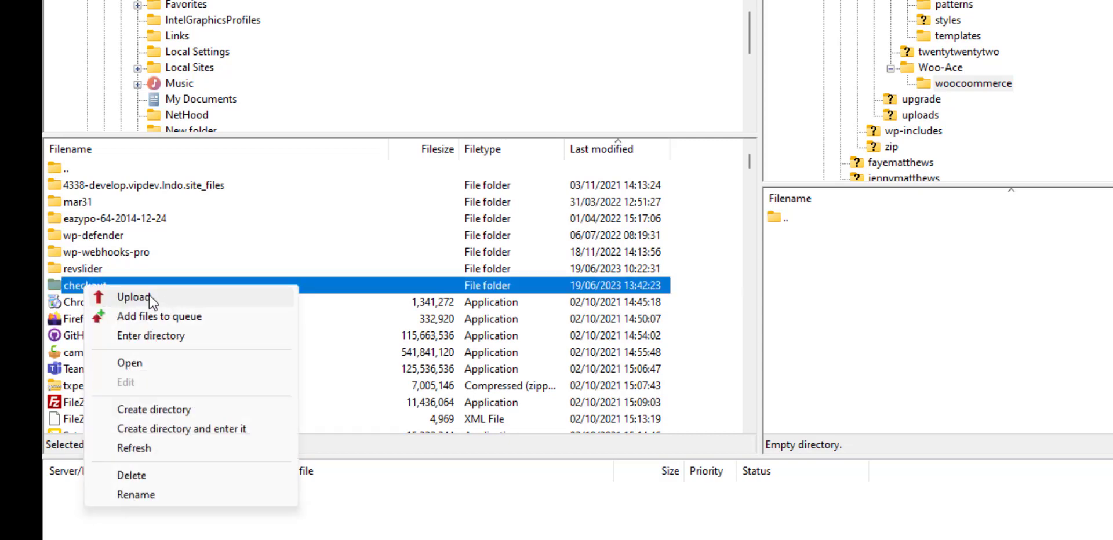
{"action": "left_click", "coordinate": [162, 295]}
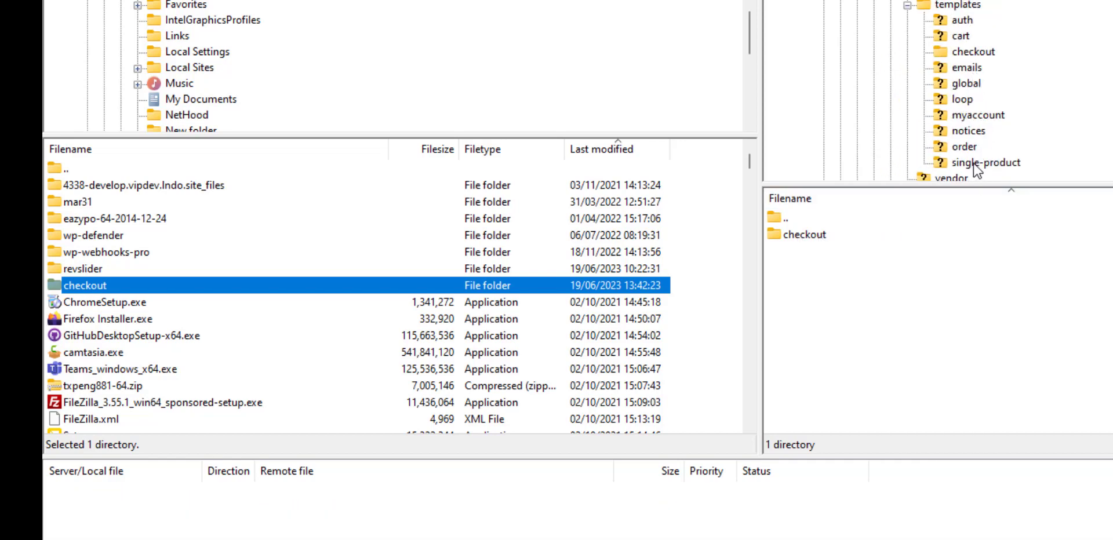
Open the uploaded checkout folder and launch its thankyou.php in the code editor
{"action": "scroll", "coordinate": [974, 83], "scroll_direction": "down", "scroll_amount": 3}
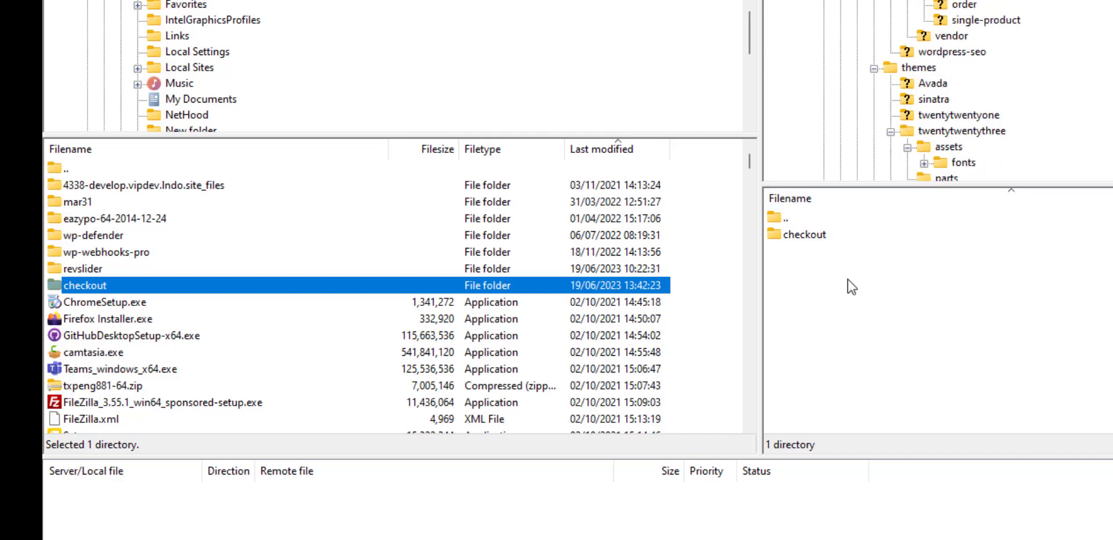
{"action": "left_click", "coordinate": [803, 238]}
{"action": "key", "text": "Return"}
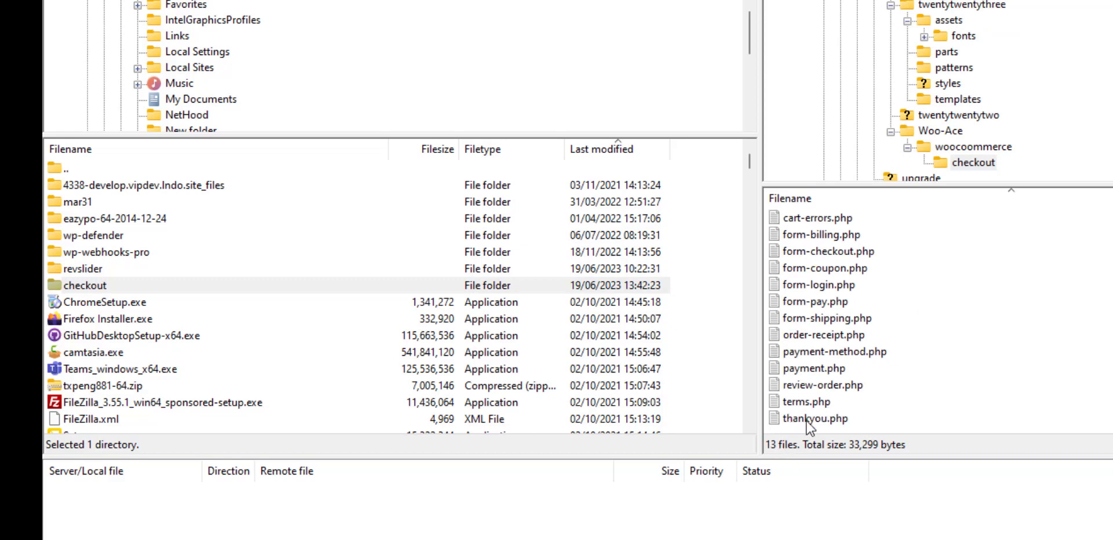
{"action": "left_click", "coordinate": [807, 419]}
{"action": "key", "text": "Return"}
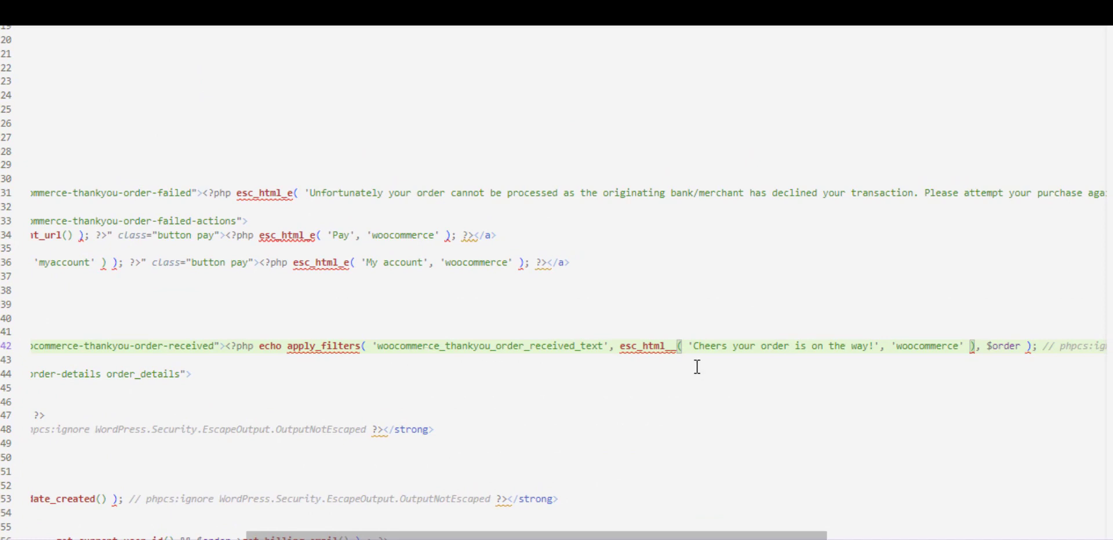
Highlight the 'Cheers your order is on the way!' string on line 42 of thankyou.php
{"action": "left_click_drag", "start_coordinate": [696, 343], "coordinate": [774, 346]}
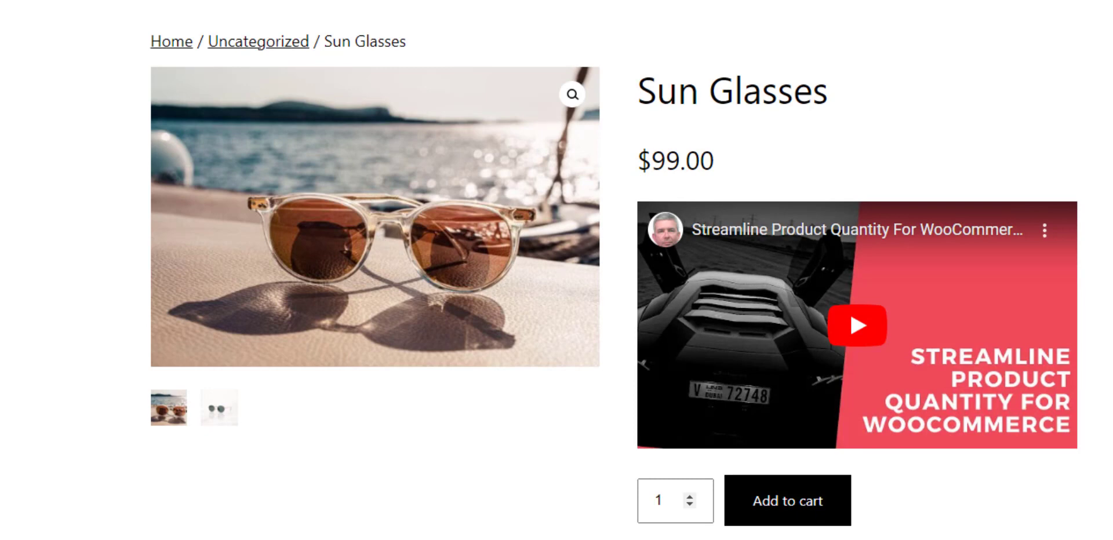
Add Sun Glasses to the cart, place the order, and highlight the 'Cheers your order is on the way!' message
{"action": "left_click", "coordinate": [787, 501]}
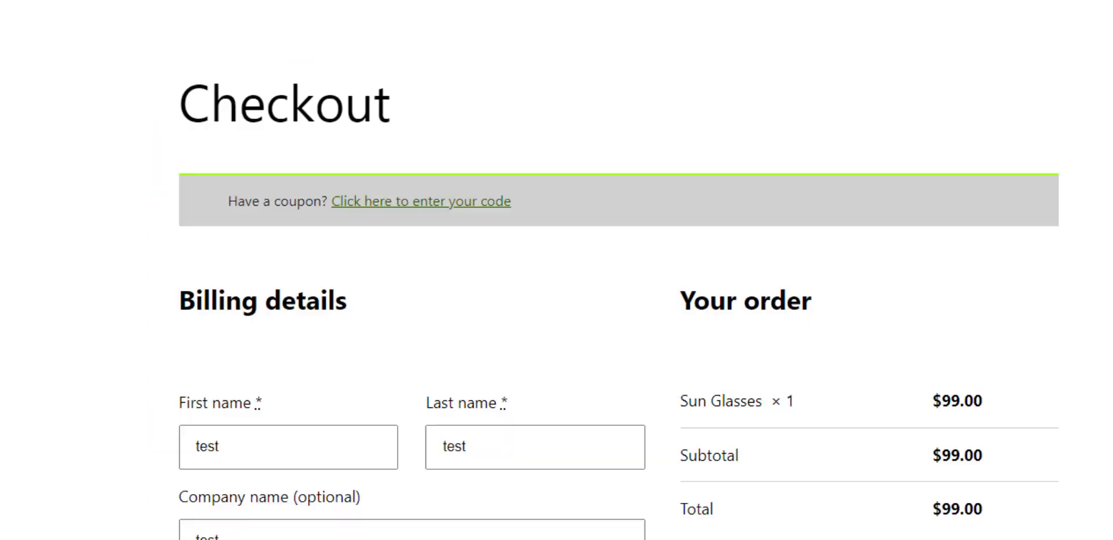
{"action": "scroll", "coordinate": [916, 536], "scroll_direction": "down", "scroll_amount": 5}
{"action": "left_click", "coordinate": [870, 479]}
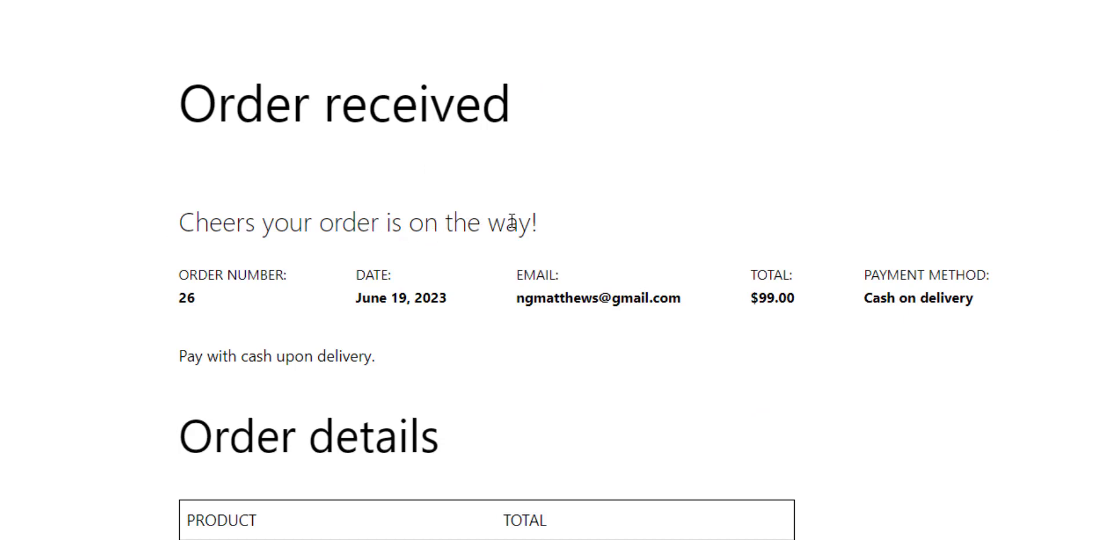
{"action": "left_click_drag", "start_coordinate": [557, 224], "coordinate": [121, 231]}
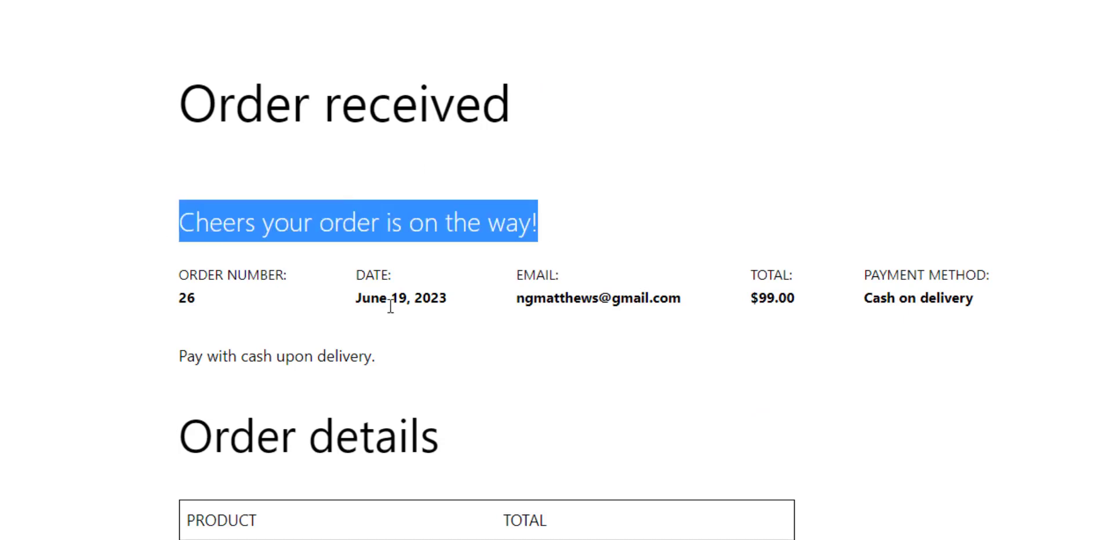